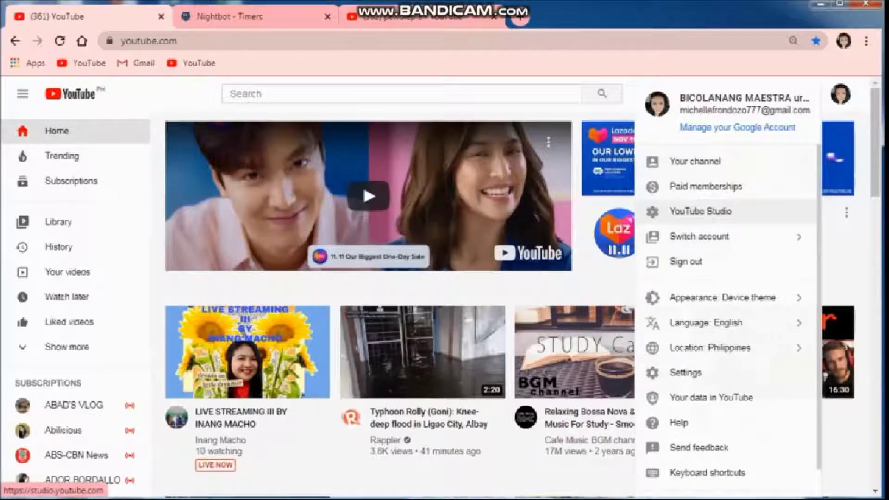
Step: Open the channel's YouTube Studio dashboard from the account menu, then go to its Settings
left_click(699, 211)
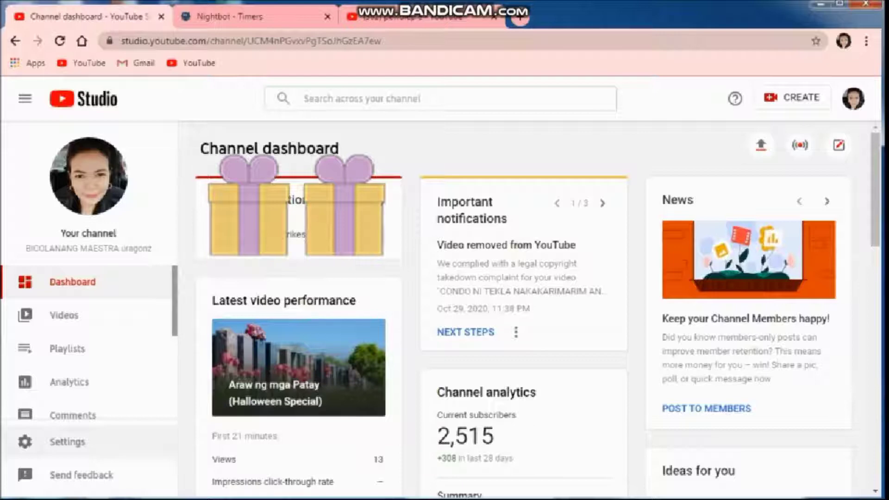
left_click(68, 441)
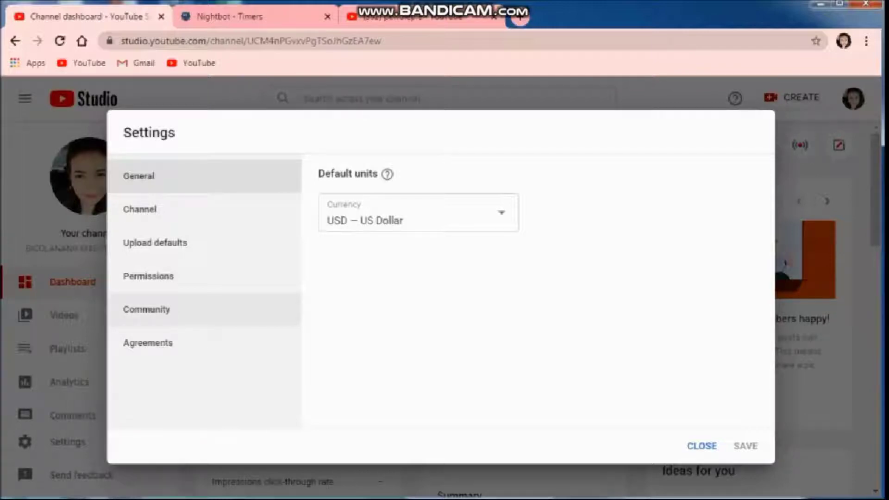
Step: Switch the YouTube Studio Settings dialog to the Community section
left_click(147, 309)
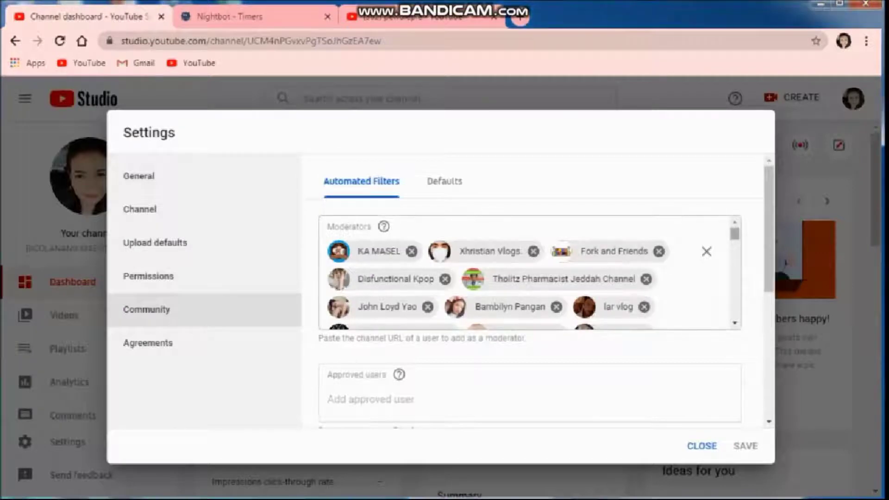
Step: Scroll through the Automated Filters moderator list to look for Nightbot
scroll(530, 272, "down", 5)
scroll(530, 272, "down", 10)
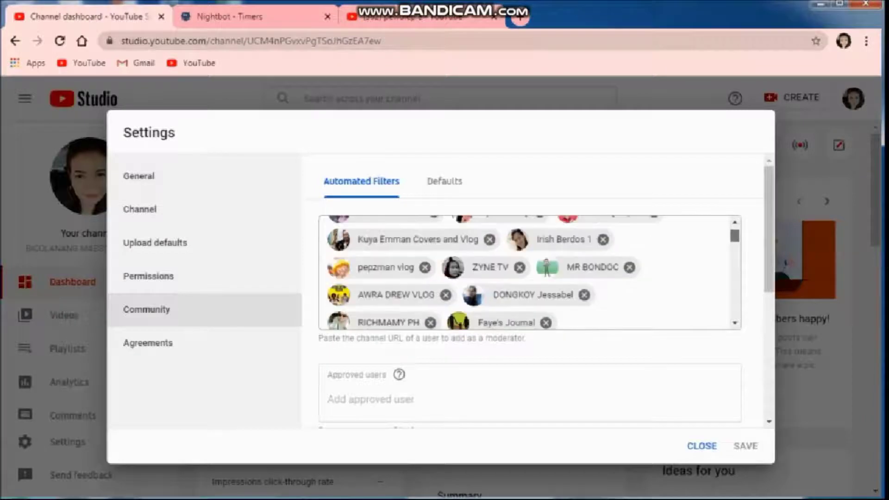
scroll(530, 272, "down", 8)
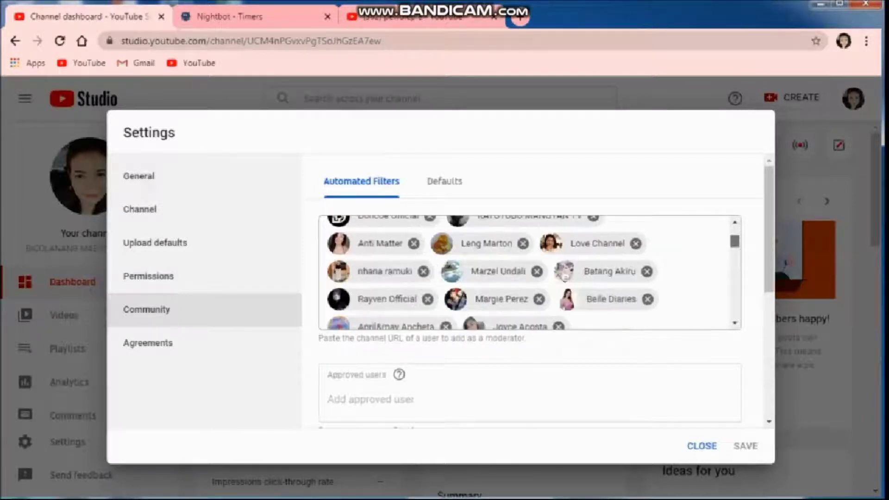
scroll(530, 272, "down", 10)
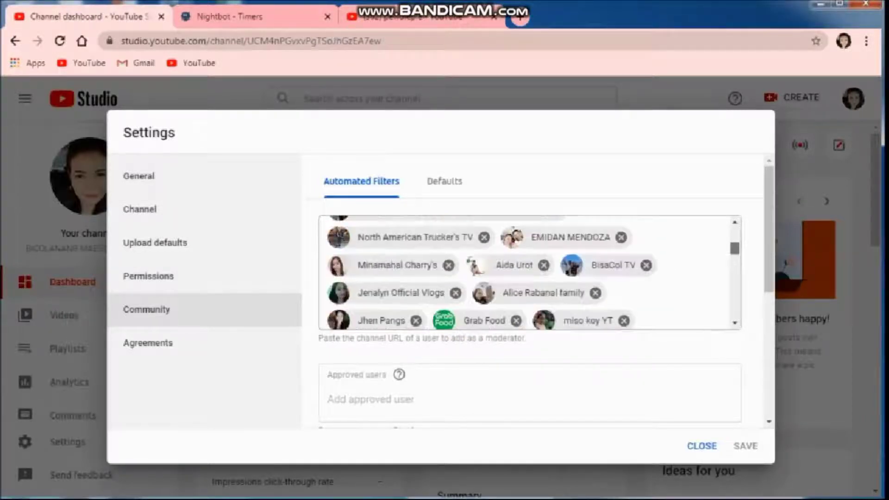
scroll(530, 272, "down", 10)
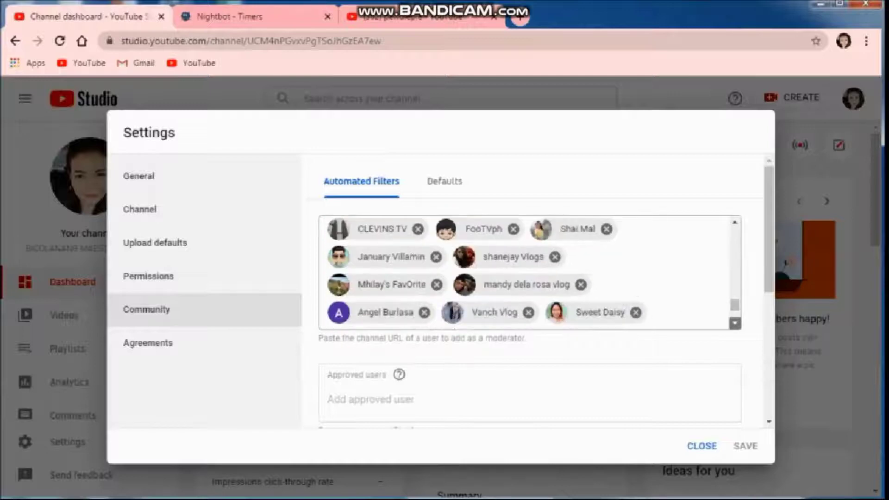
scroll(530, 272, "down", 10)
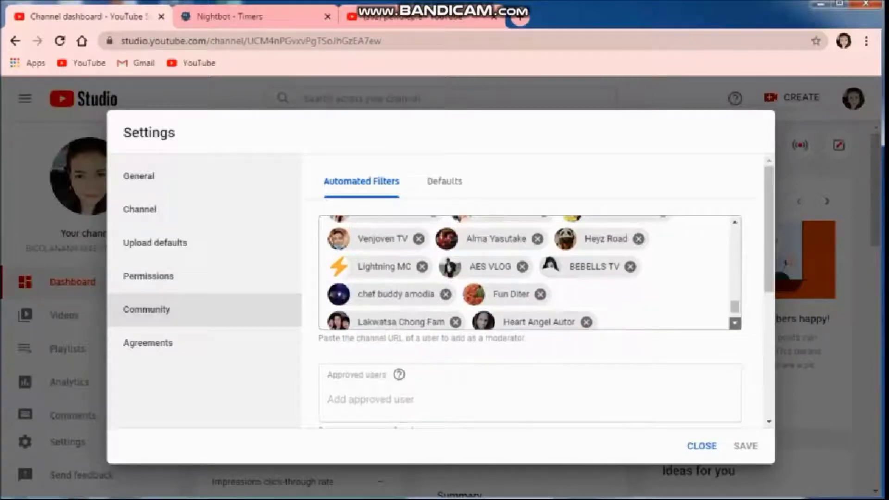
scroll(530, 272, "down", 10)
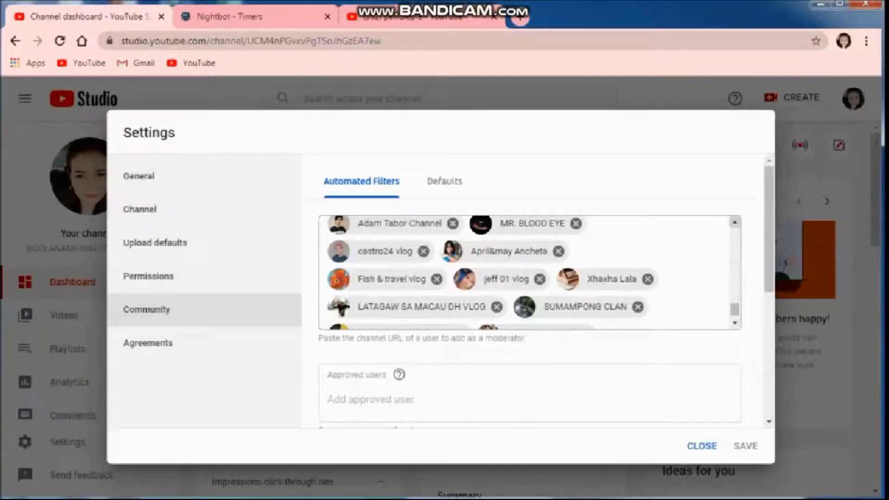
scroll(530, 272, "up", 3)
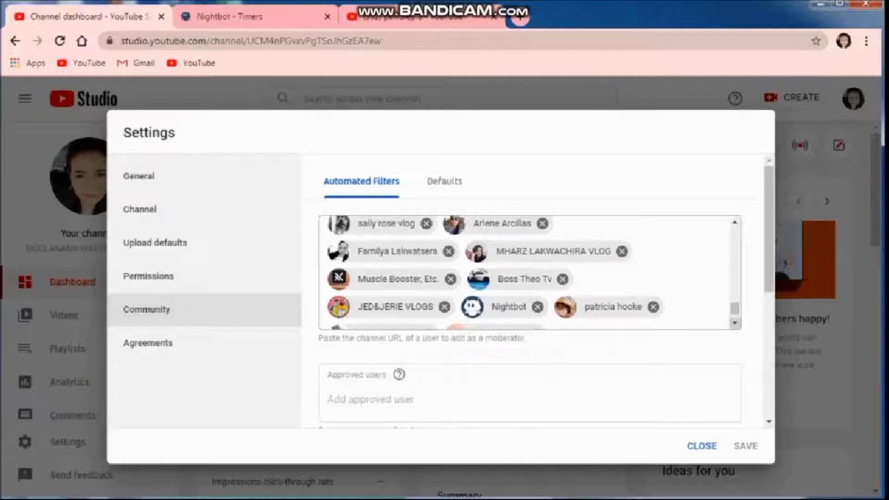
scroll(530, 272, "down", 1)
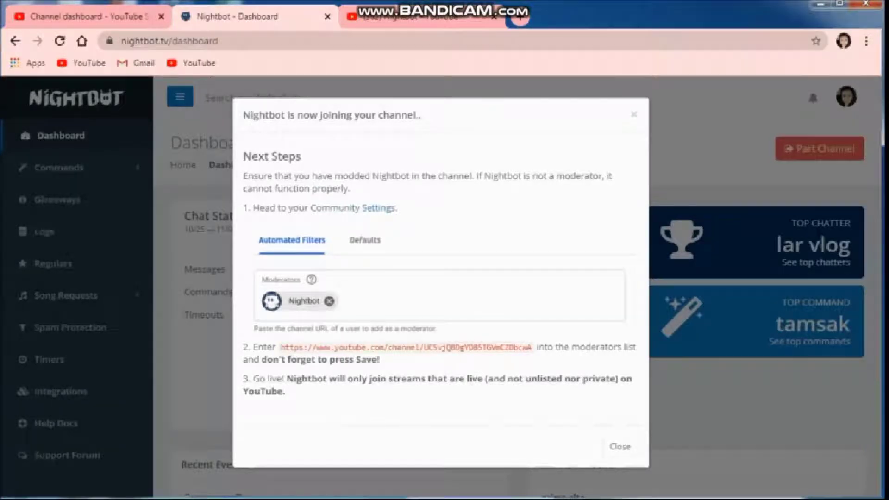
left_click_drag(281, 347, 531, 347)
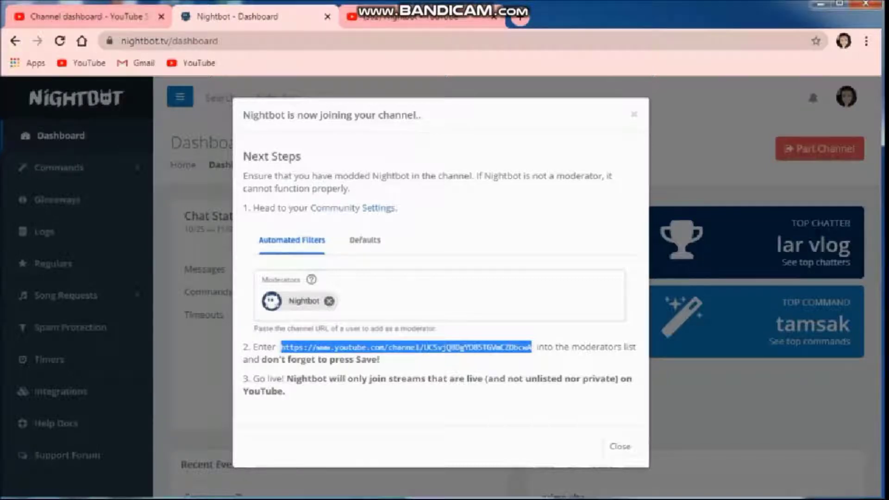
key("ctrl+1")
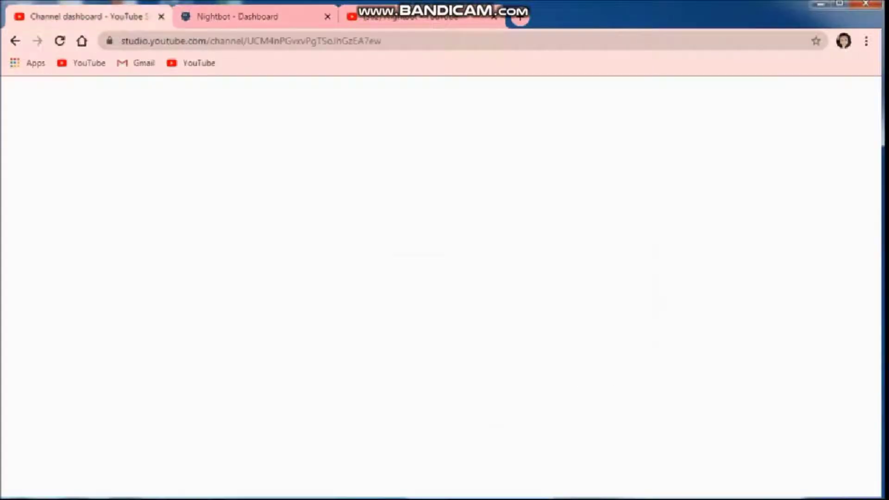
Step: Paste Nightbot's URL into Moderators, confirm Nightbot is already listed, and close Settings
type("vjQBDgYDB5TGVmCZObcwA")
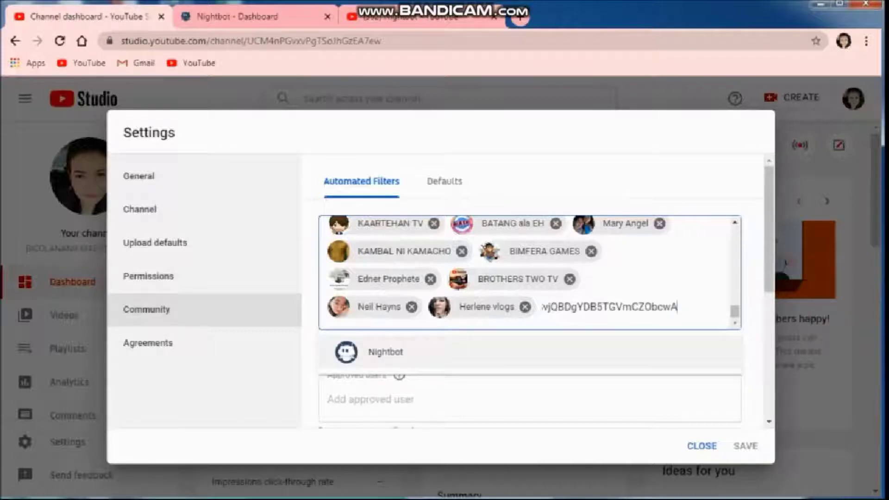
left_click(662, 79)
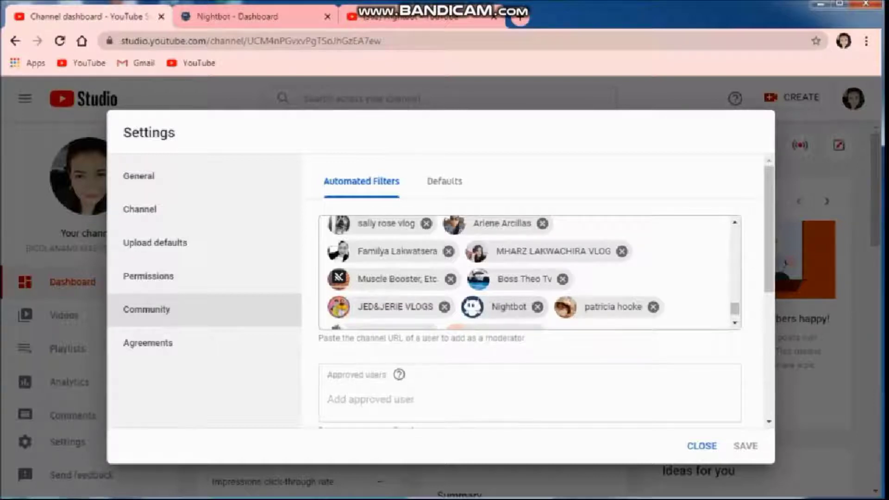
scroll(530, 273, "down", 3)
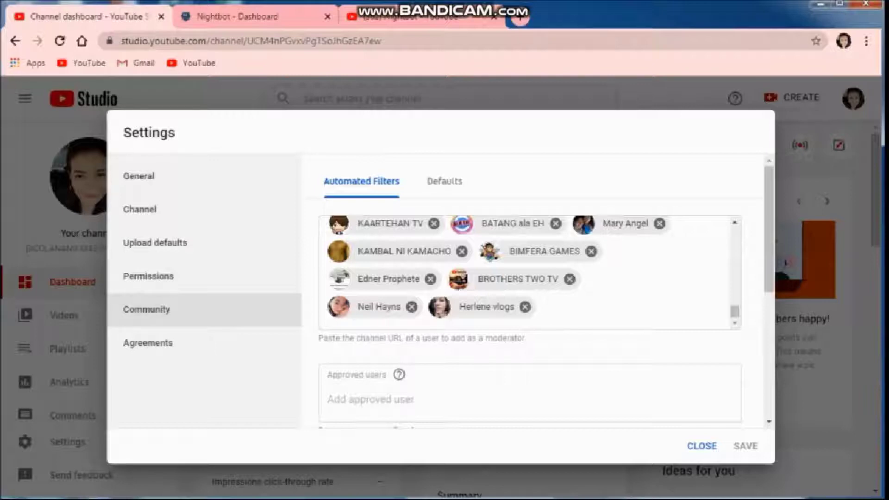
key("Escape")
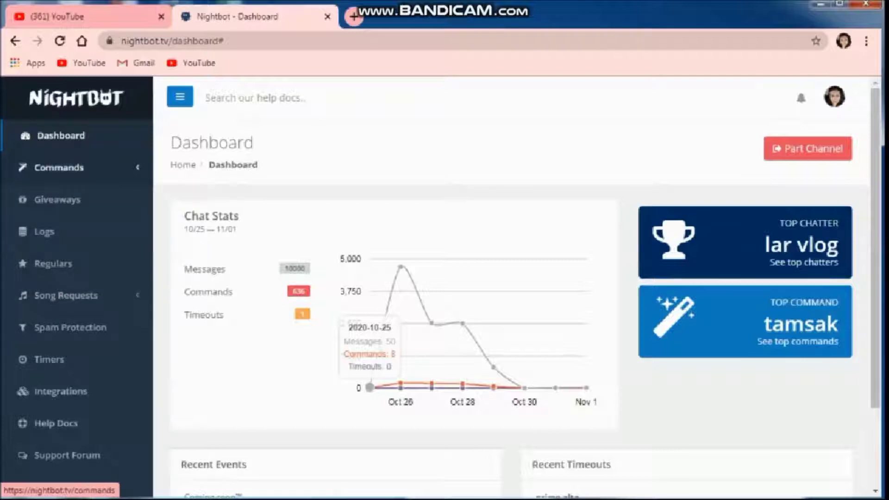
left_click(59, 167)
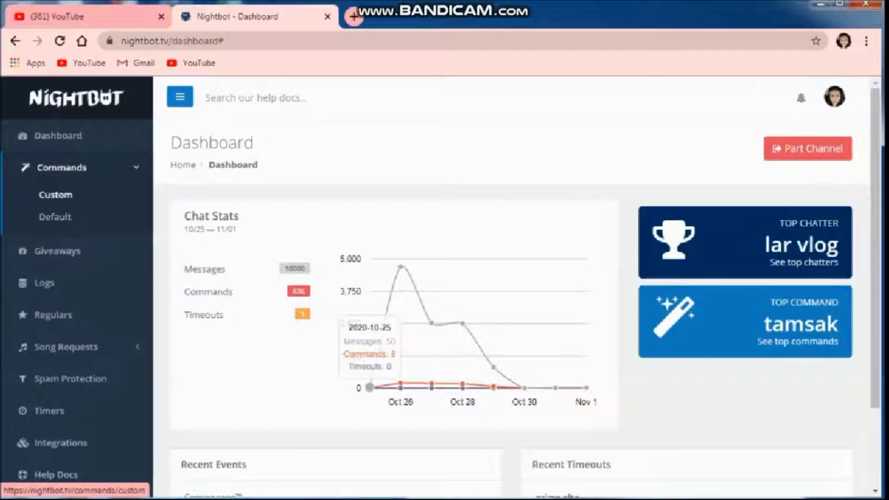
Step: Open Nightbot's Custom commands list and start adding a new command
left_click(55, 195)
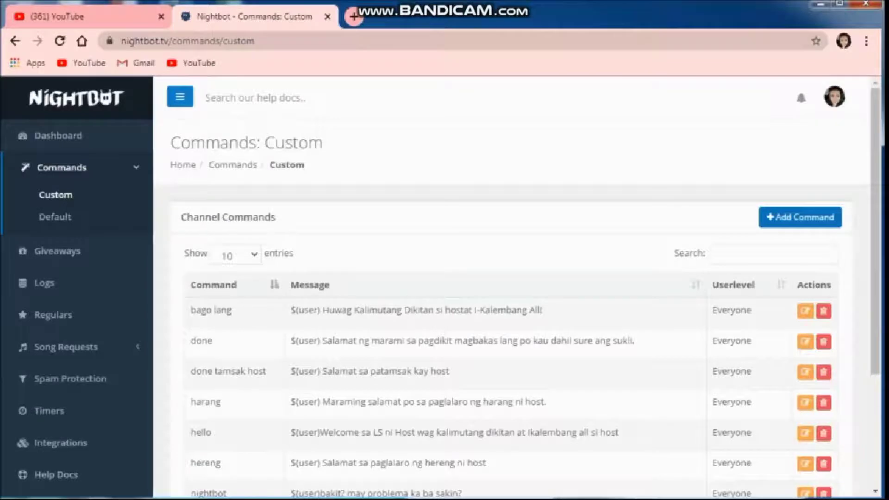
left_click(799, 217)
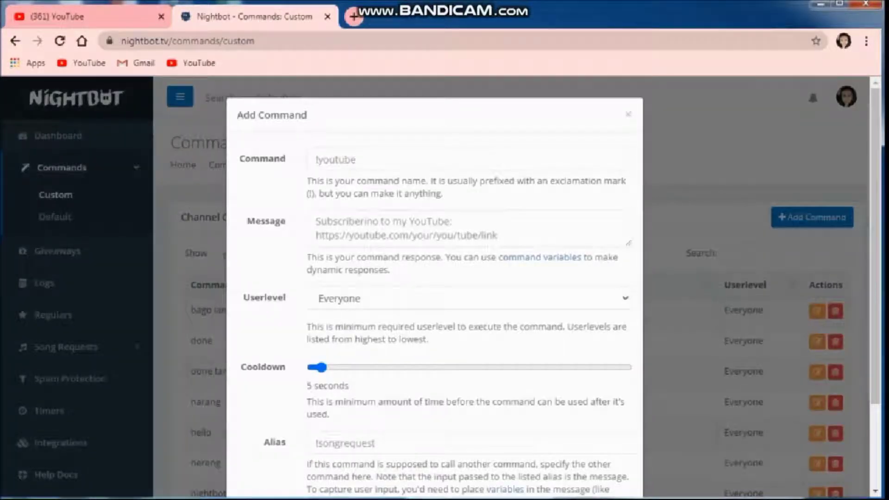
Step: Enter !pewdiepie as the new command's name
left_click(316, 159)
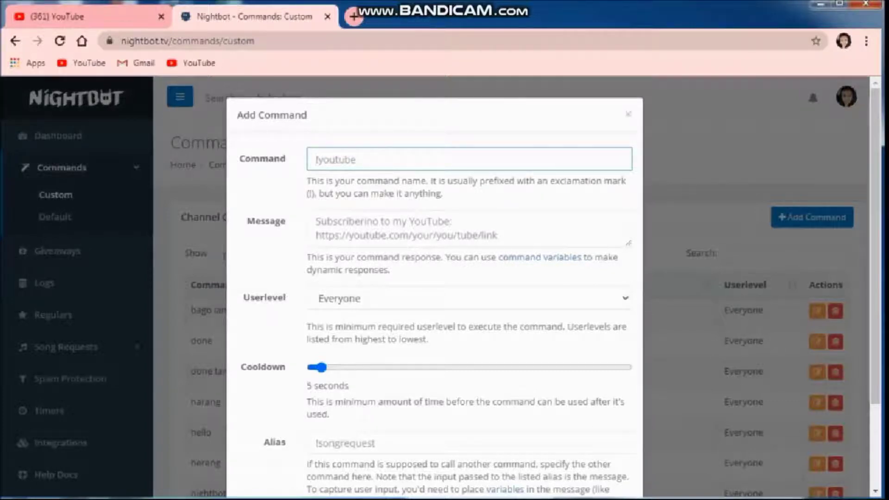
type("!pewdiepie")
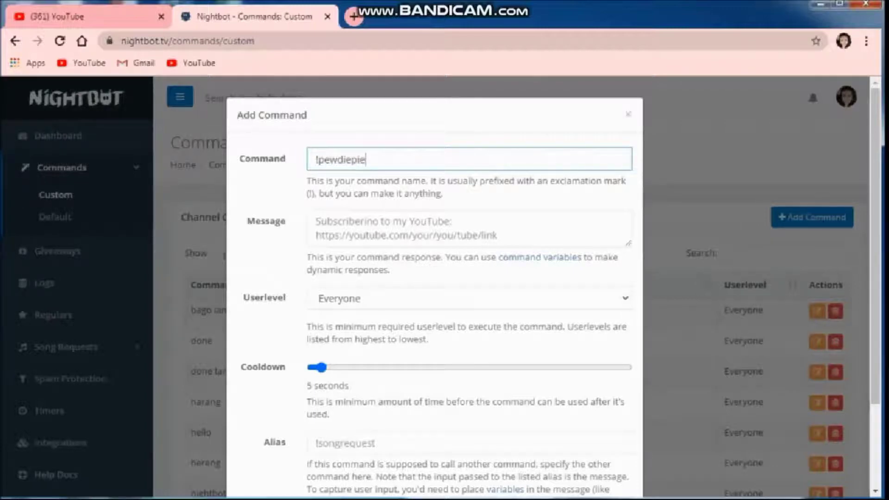
left_click(316, 221)
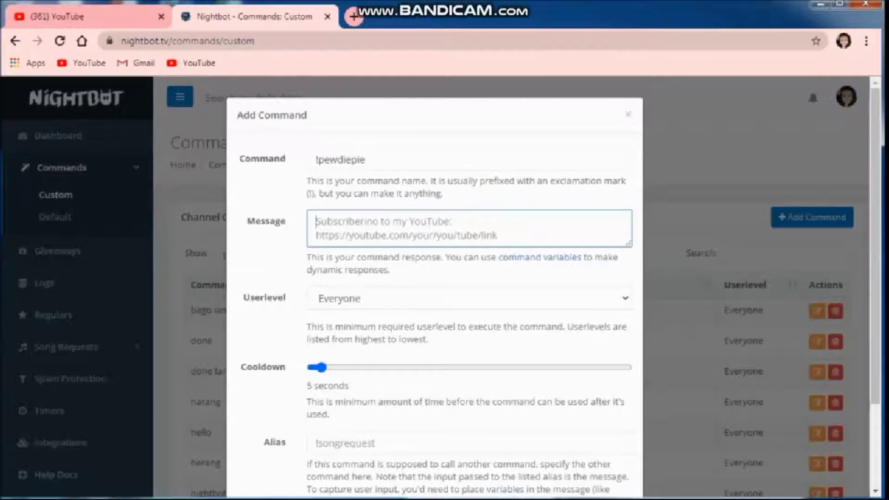
Step: Type the message 'Subscribe tp Pewdiepie because you voted for it! #(votecount)'
type("Sub")
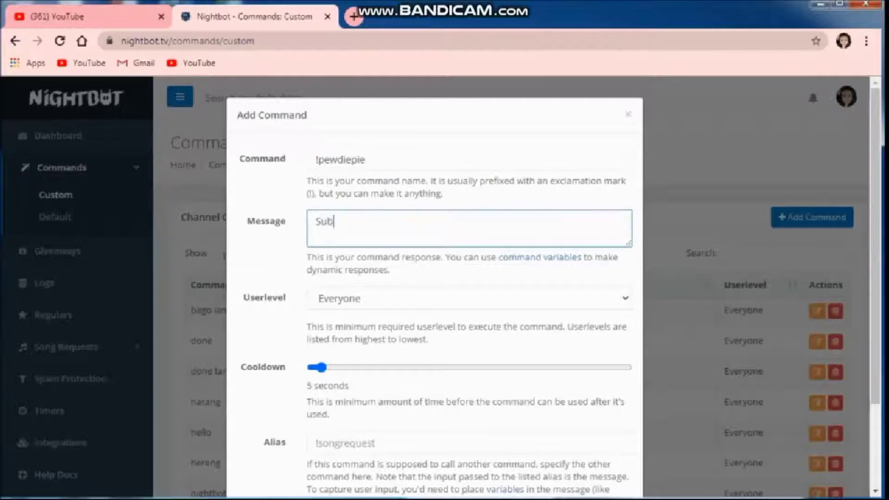
type("scribe tp Pe")
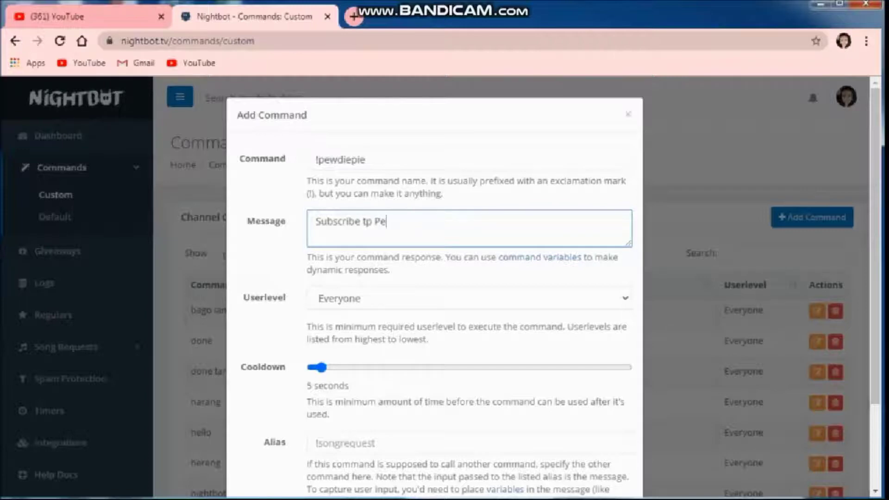
type("wdiepie because ")
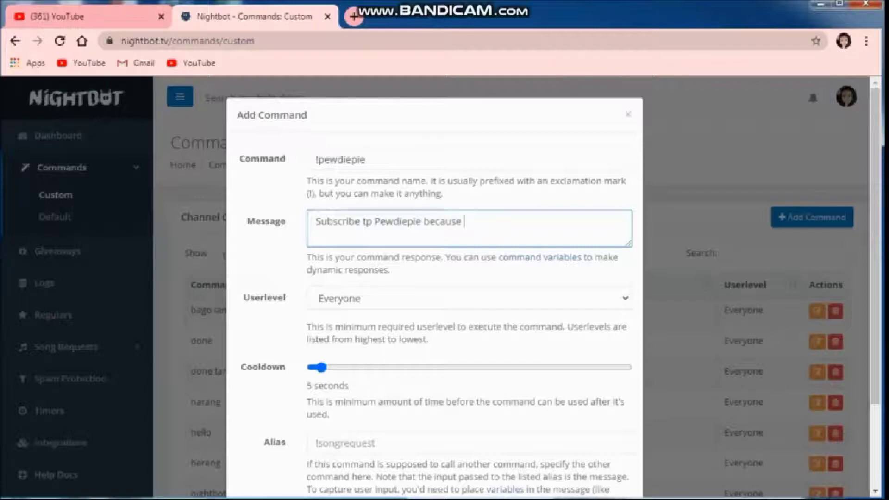
type("you voted for")
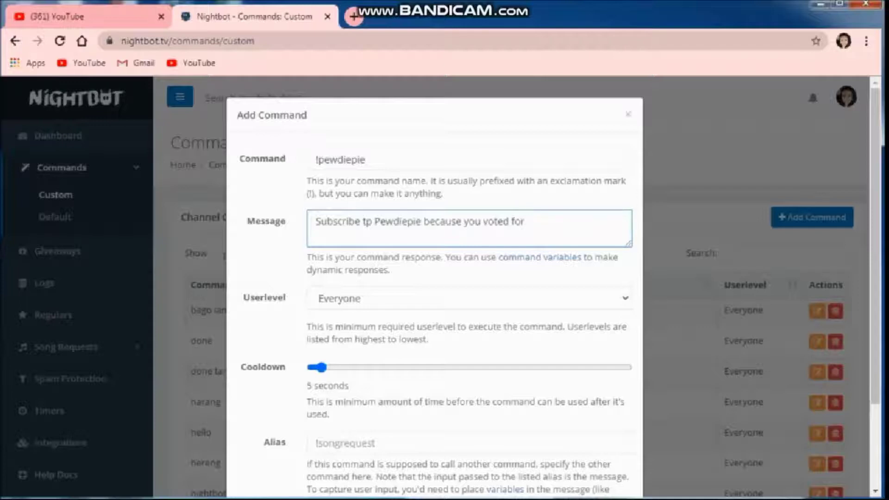
type(" (")
type("t")
type("! ")
type("#")
type("(")
type("V")
type("\\")
type("wo")
type("te")
type("cou")
type("n")
type("t")
type(")")
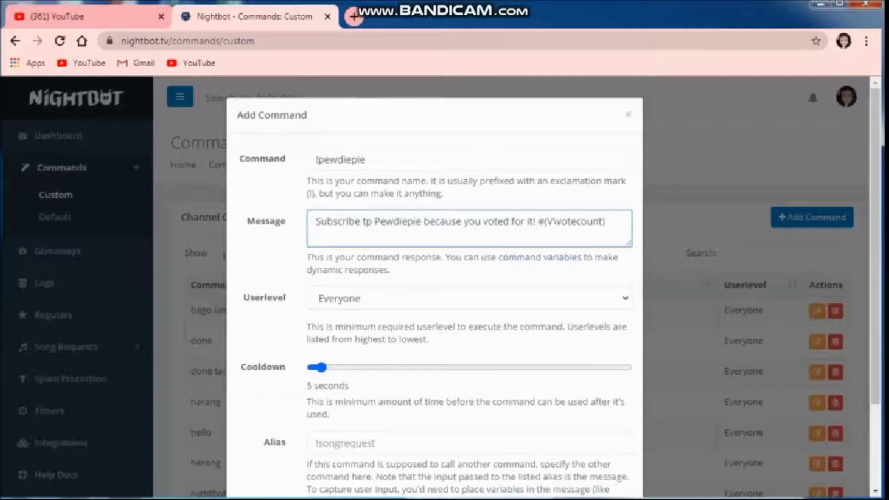
left_click(560, 221)
Step: Correct the garbled variable to #(votecount) and submit the !pewdiepie command
key("BackSpace")
key("BackSpace")
key("BackSpace")
type("v")
left_click(597, 221)
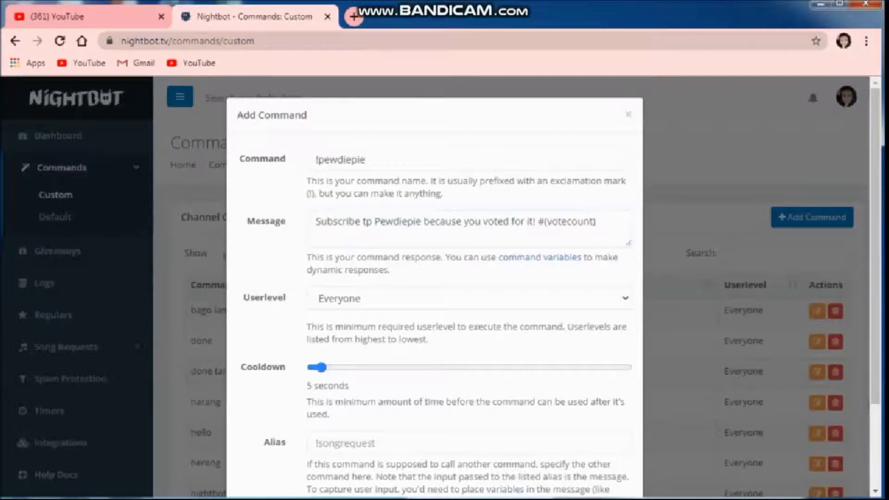
scroll(435, 287, "down", 2)
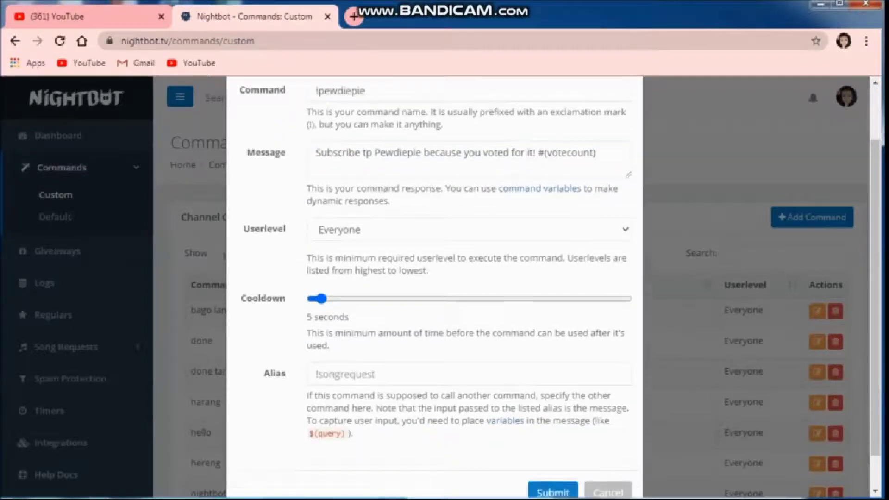
scroll(435, 287, "down", 1)
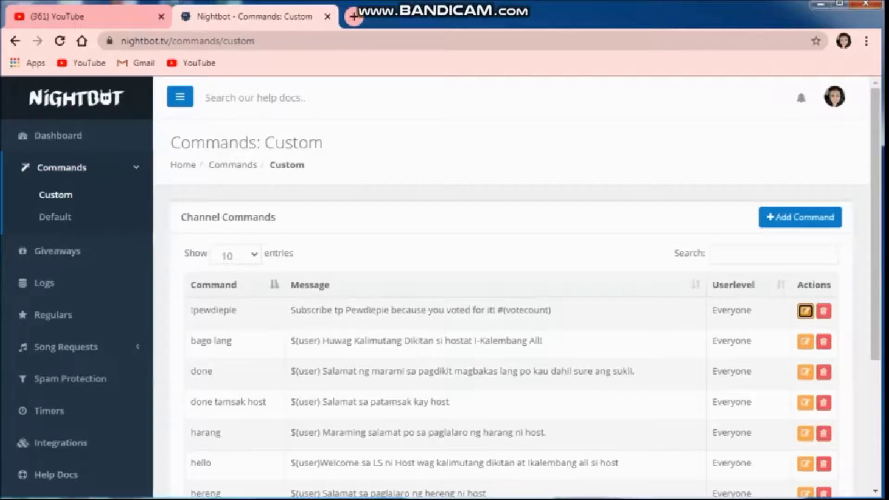
left_click(806, 310)
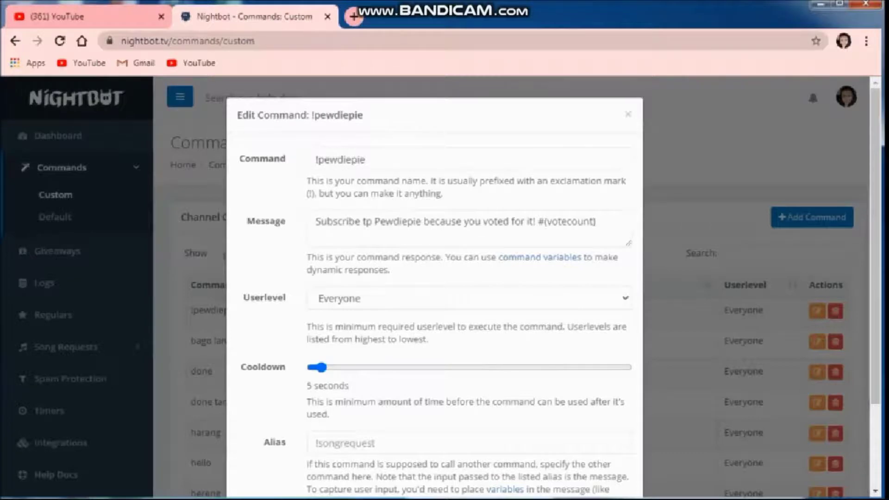
Step: Change #(votecount) to $(votecount) in the !pewdiepie message and save it
left_click(546, 221)
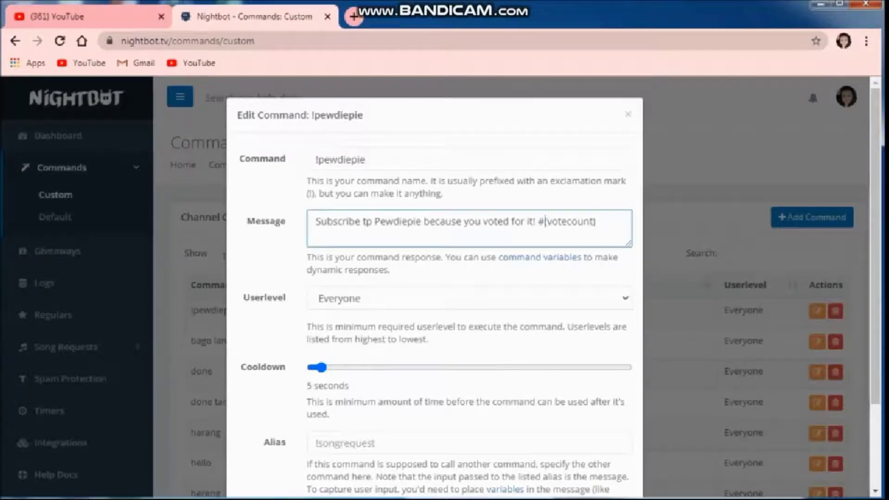
key("BackSpace")
type("$")
scroll(434, 287, "down", 2)
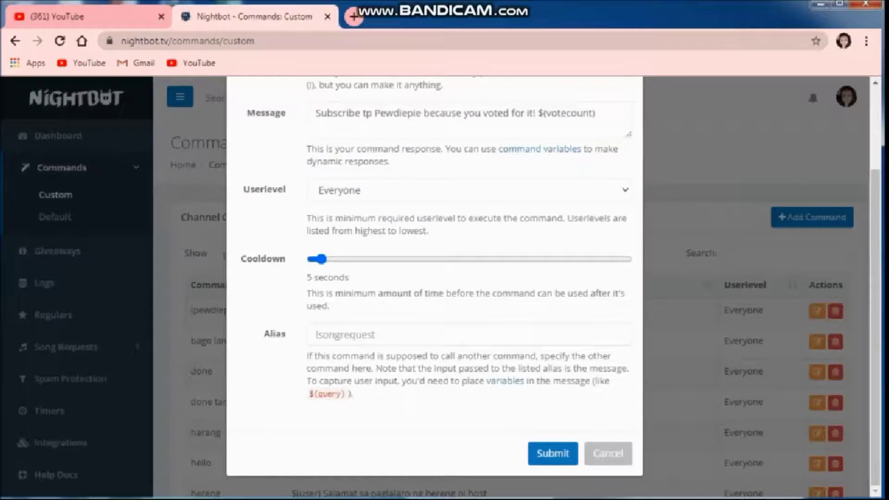
key("Return")
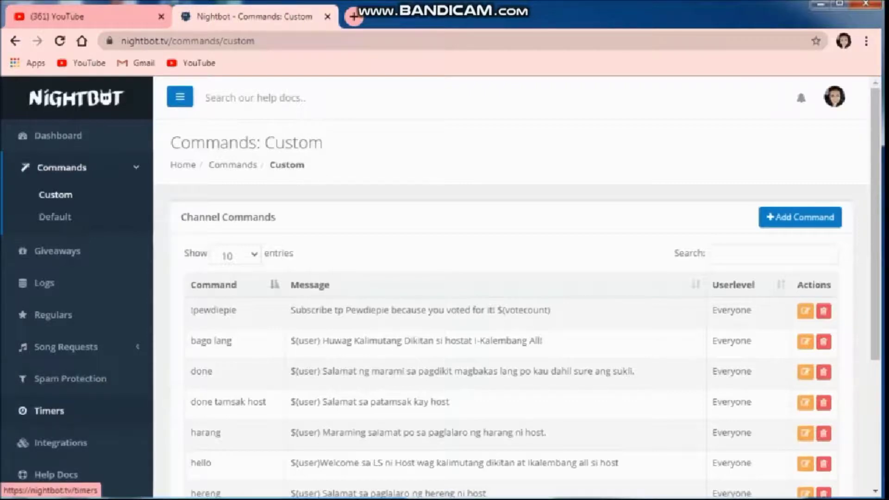
Step: Start adding a new timer on the Timers page and name it 'Pewdiepie'
left_click(48, 410)
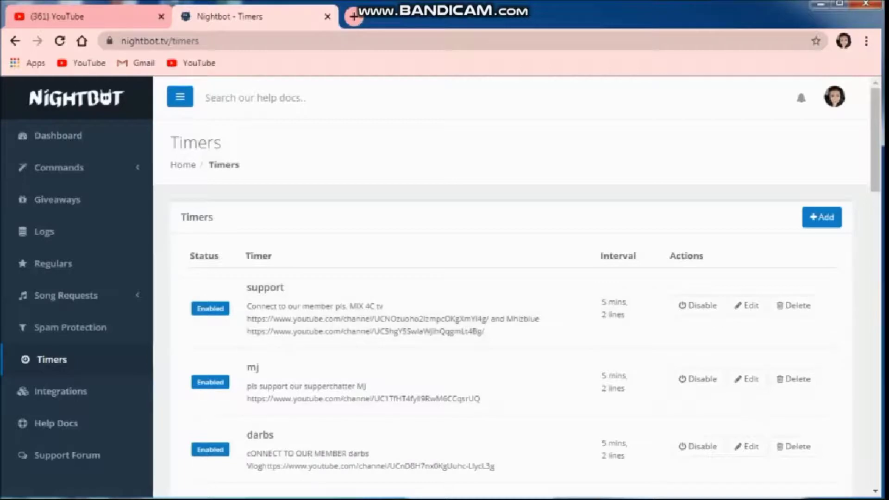
left_click(821, 217)
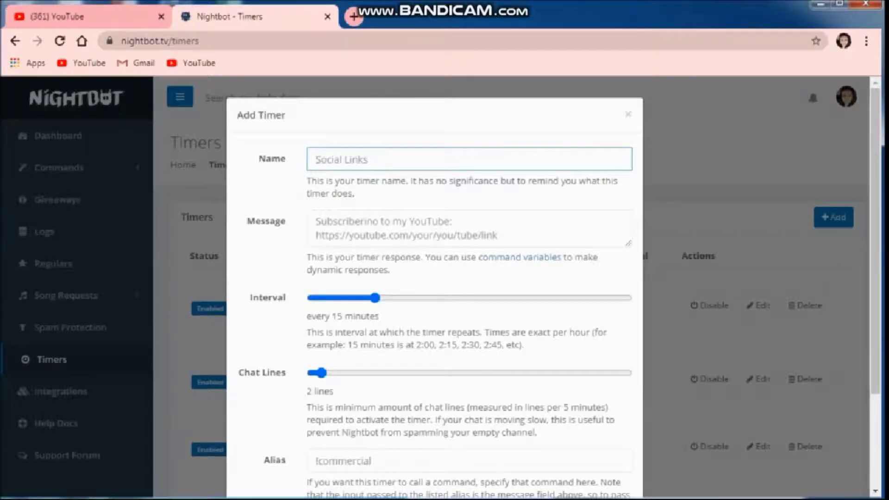
type("Pewdiepie")
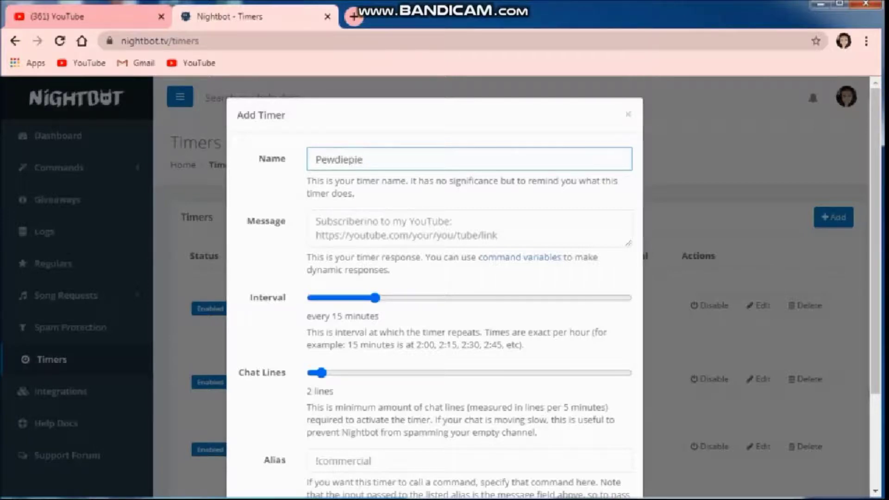
Step: Enter the message 'Keep subscribing Pewdiepie!!!!' and open a new browser tab
left_click(324, 222)
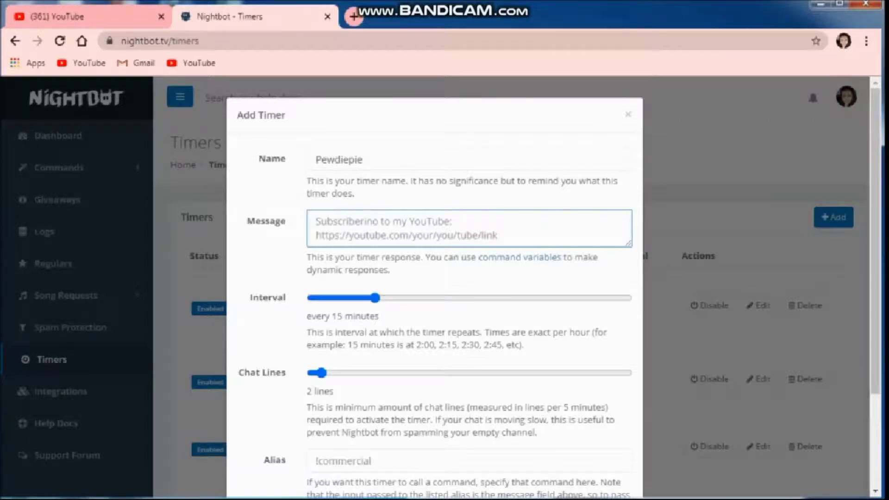
type("Keepsu")
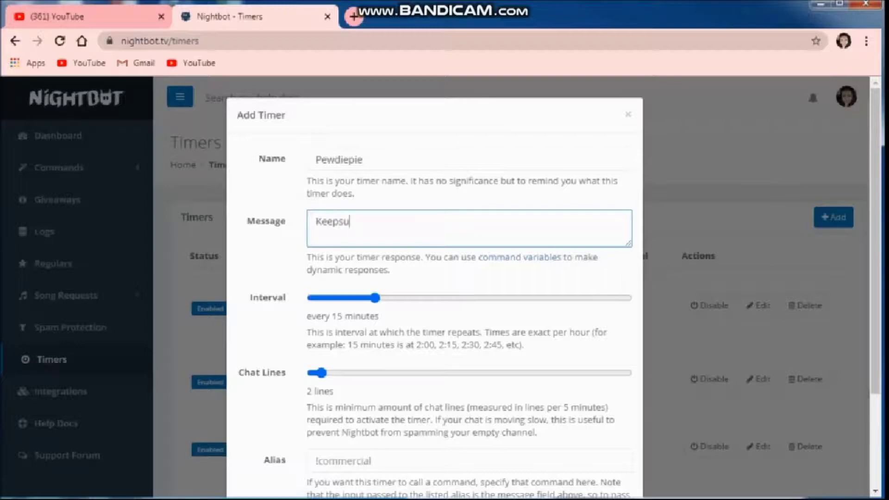
type("bscribing Pewdi")
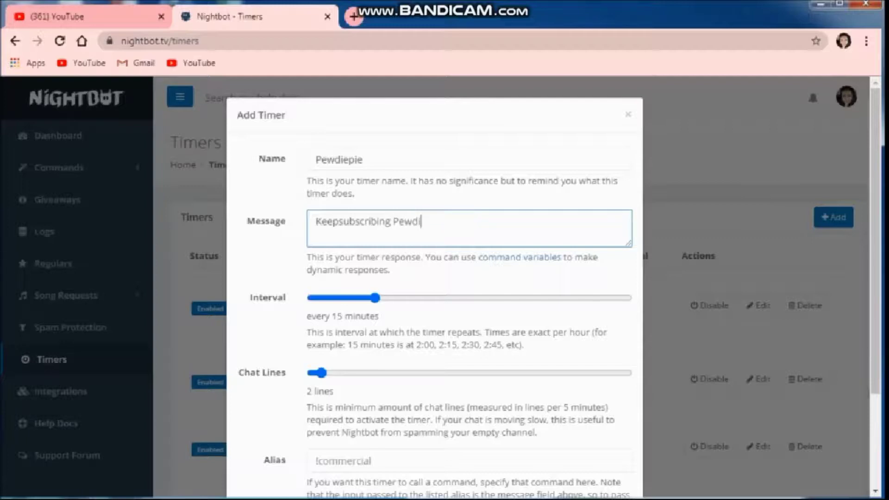
type("epie")
left_click(344, 222)
key("Left")
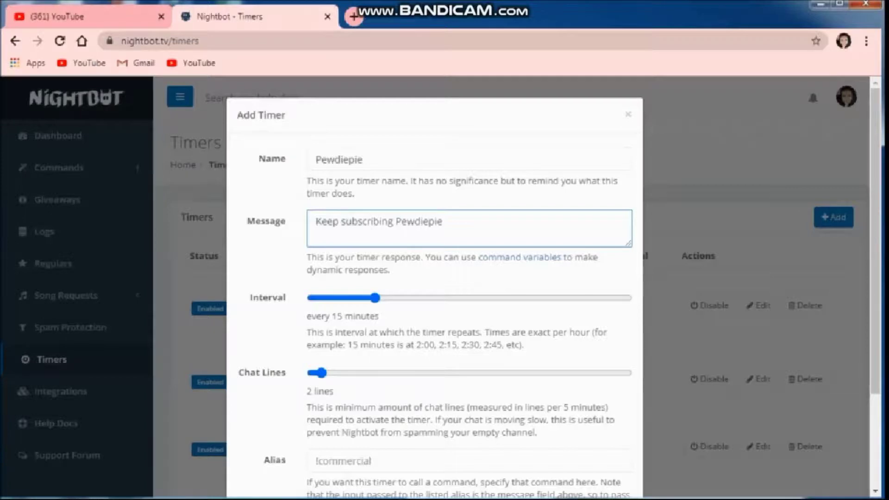
left_click(443, 222)
type("!")
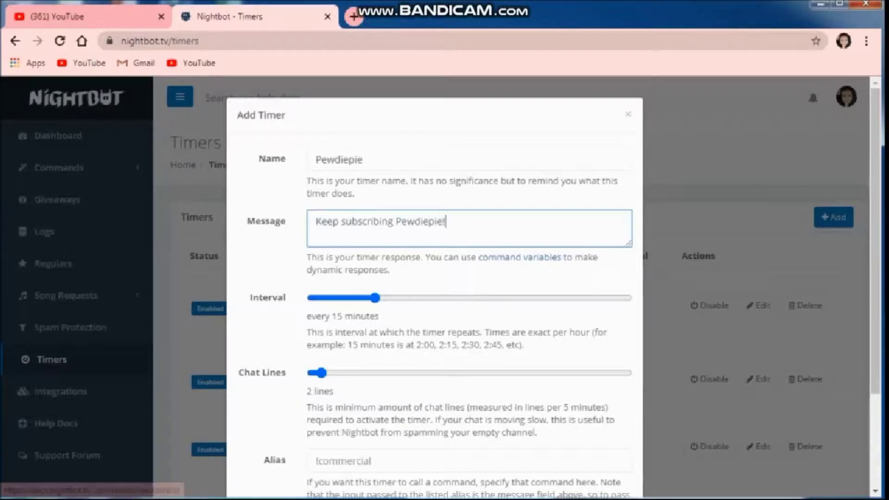
type("!!!!")
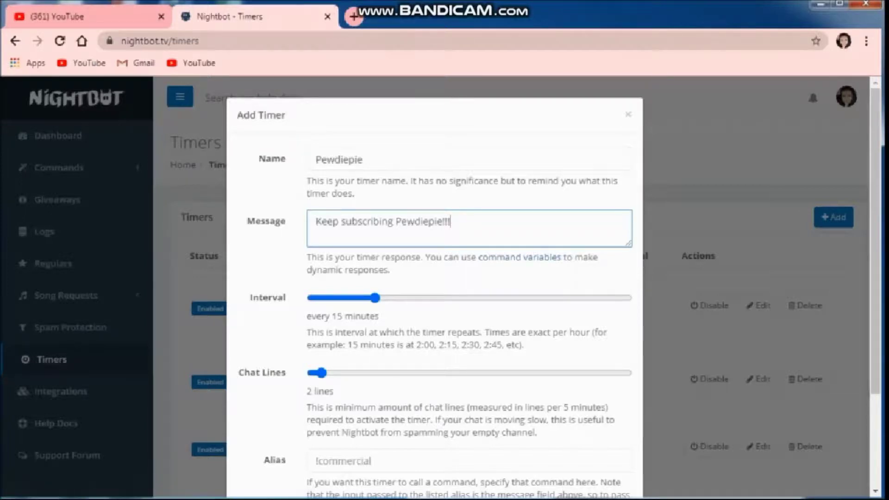
left_click(353, 17)
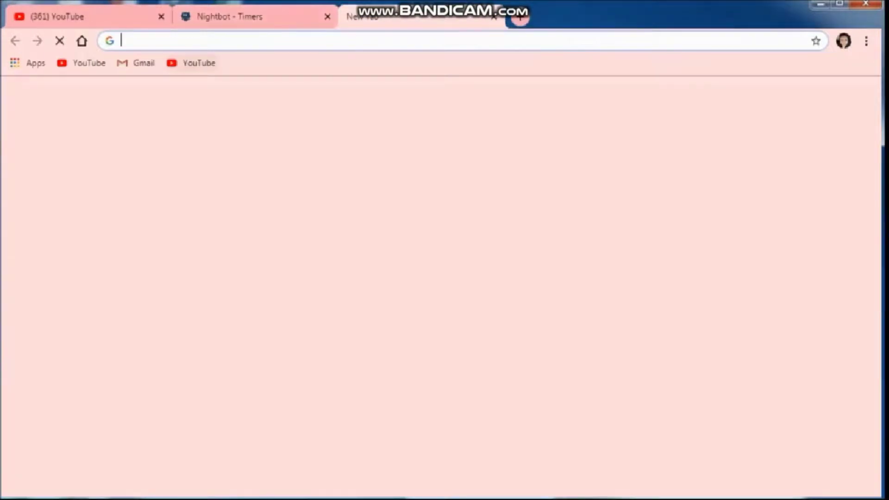
Step: Search YouTube for 'pewdiepie', copy PewDiePie's channel link, and return to the Nightbot tab
left_click(191, 63)
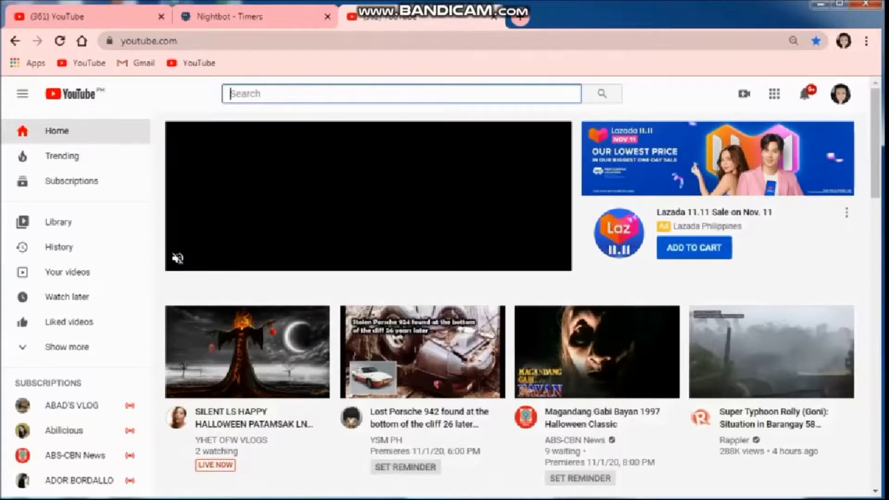
type("pew")
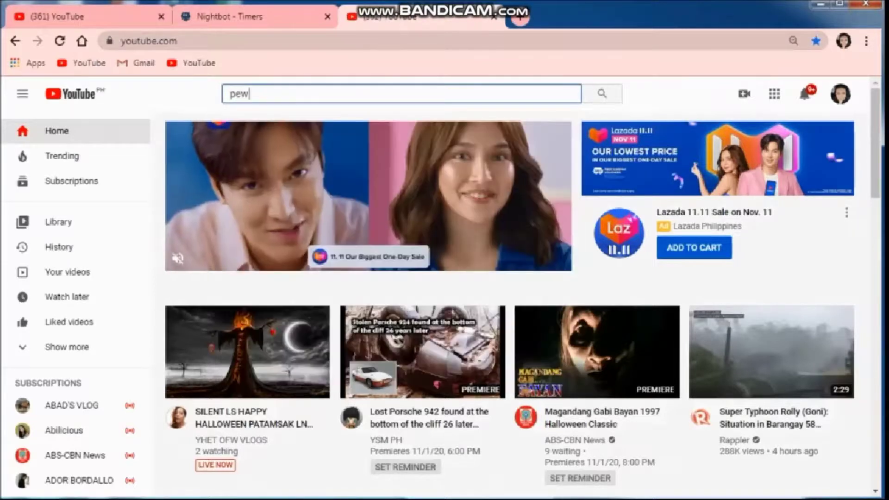
type("die")
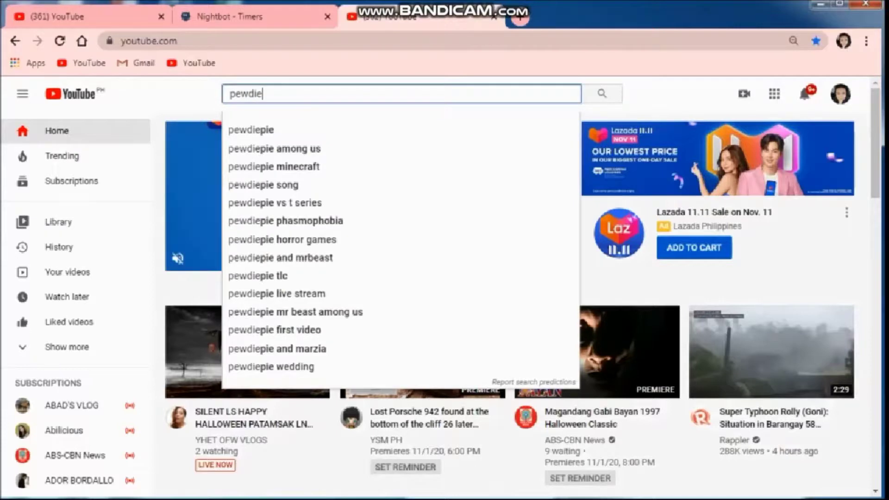
type("pie")
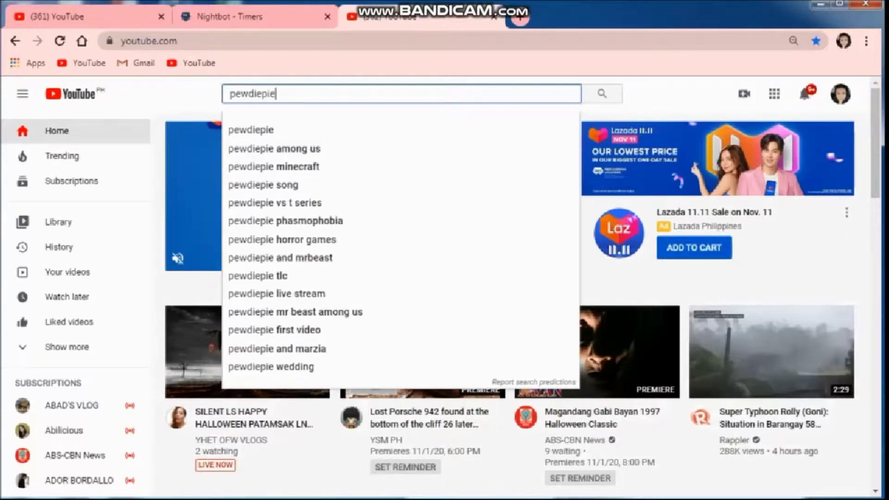
key("Return")
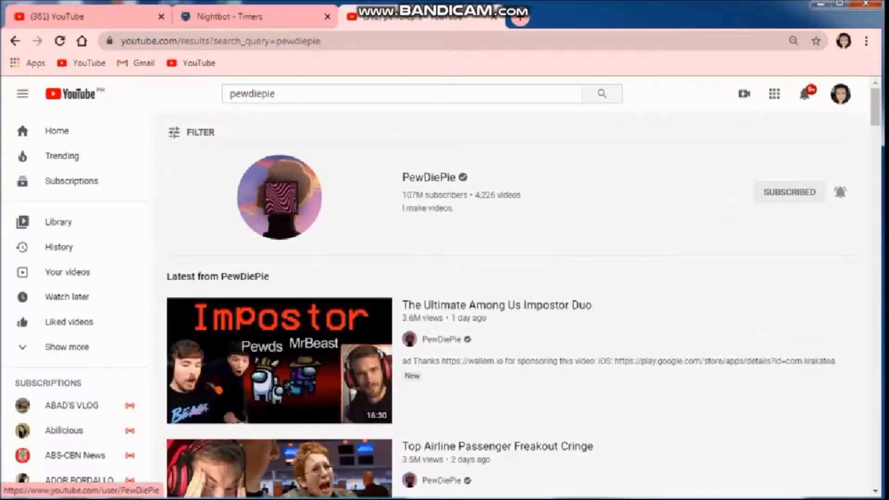
right_click(298, 223)
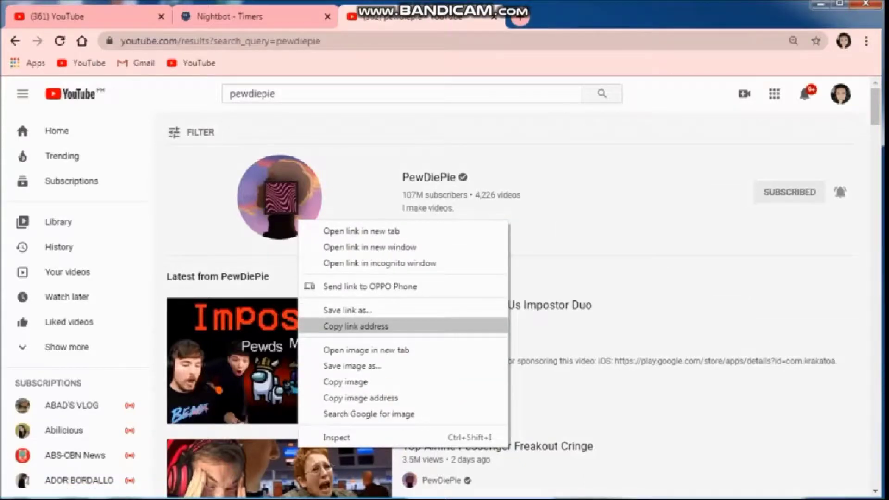
left_click(355, 326)
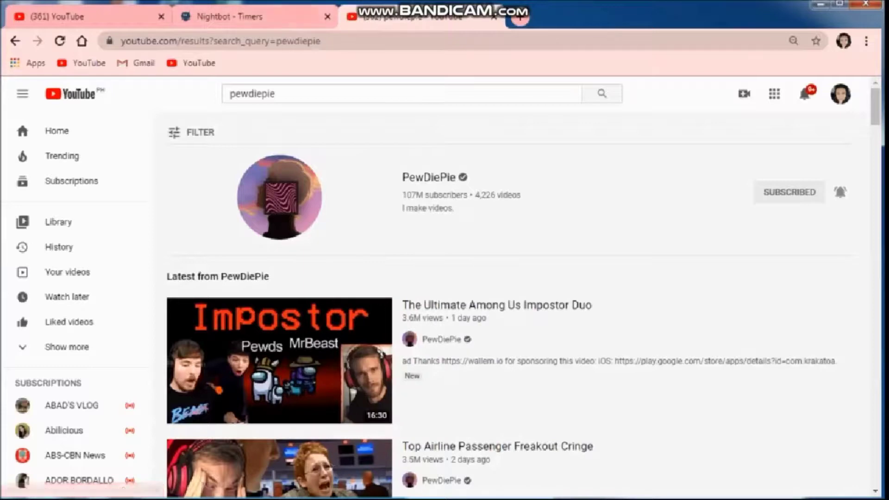
left_click(241, 16)
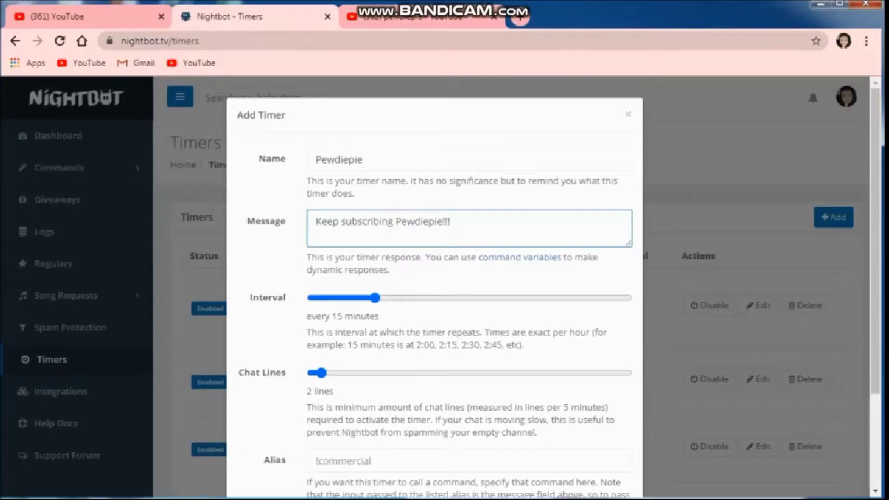
Step: Paste PewDiePie's channel link as plain text into the timer message
right_click(438, 234)
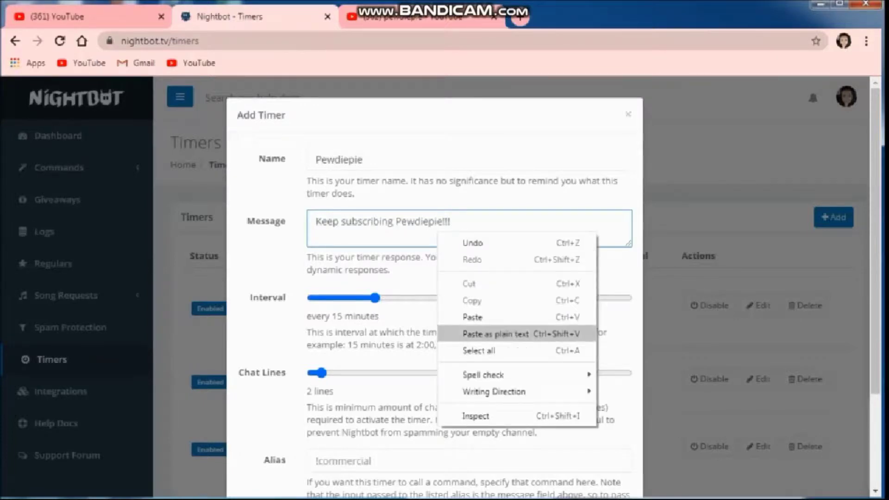
left_click(472, 317)
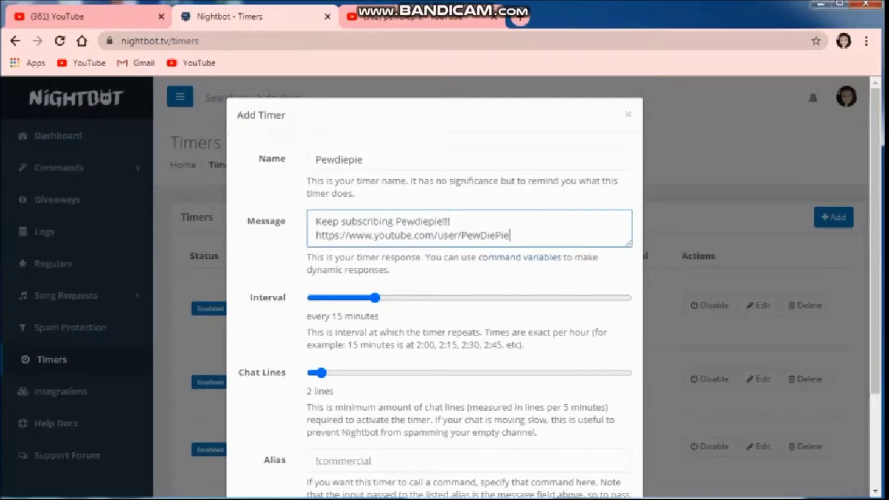
key("Tab")
key("Left")
key("Left")
key("Left")
key("Left")
key("Left")
key("Left")
key("Left")
key("Left")
key("Left")
key("Left")
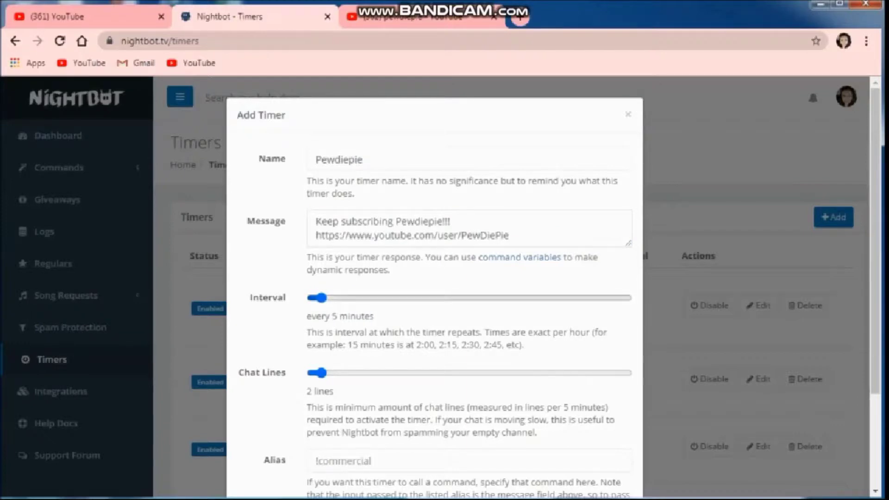
Step: Set the timer interval to every 5 minutes
key("Right")
key("Right")
key("Right")
key("Right")
key("Right")
key("Right")
key("Right")
key("Right")
key("Right")
key("Right")
key("Right")
key("Right")
key("Right")
key("Right")
key("Right")
key("Right")
key("Right")
key("Right")
key("Right")
key("Right")
key("Right")
key("Right")
key("Right")
key("Right")
key("Right")
key("Right")
key("Right")
key("Right")
key("Right")
key("Right")
key("Right")
key("Right")
key("Right")
key("Right")
key("Right")
key("Right")
key("Right")
key("Right")
key("Right")
key("Left")
key("Left")
key("Left")
key("Left")
key("Left")
key("Left")
key("Right")
key("Right")
key("Right")
key("Right")
key("Right")
key("Right")
key("Left")
key("Left")
key("Left")
key("Left")
key("Left")
key("Left")
key("Left")
key("Left")
key("Left")
key("Left")
key("Left")
key("Left")
key("Left")
key("Left")
key("Left")
key("Left")
key("Left")
key("Left")
key("Left")
key("Left")
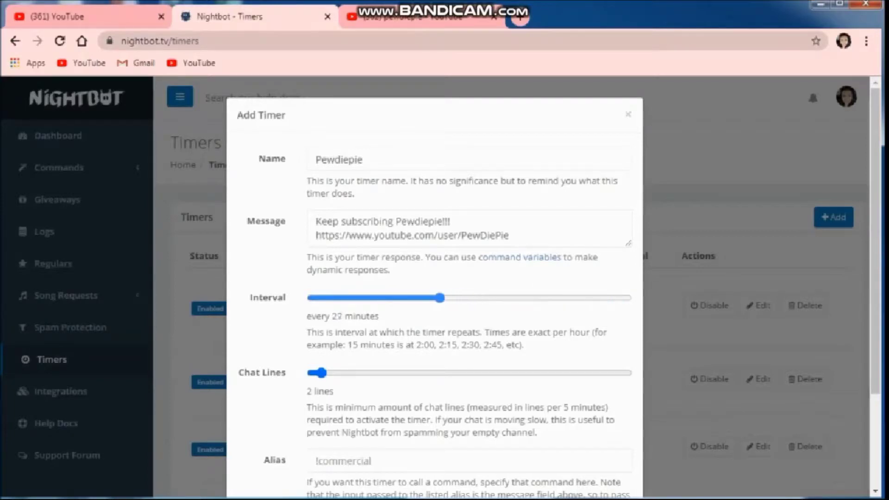
key("Left")
key("Left")
key("Left")
key("Left")
key("Left")
key("Left")
key("Left")
key("Left")
key("Left")
key("Left")
key("Left")
key("Left")
key("Left")
key("Left")
key("Left")
key("Left")
key("Left")
key("Right")
key("Right")
key("Right")
key("Right")
key("Right")
key("Right")
key("Right")
key("Right")
key("Right")
key("Right")
key("Right")
key("Right")
key("Right")
key("Right")
key("Right")
key("Right")
key("Right")
key("Right")
key("Right")
key("Right")
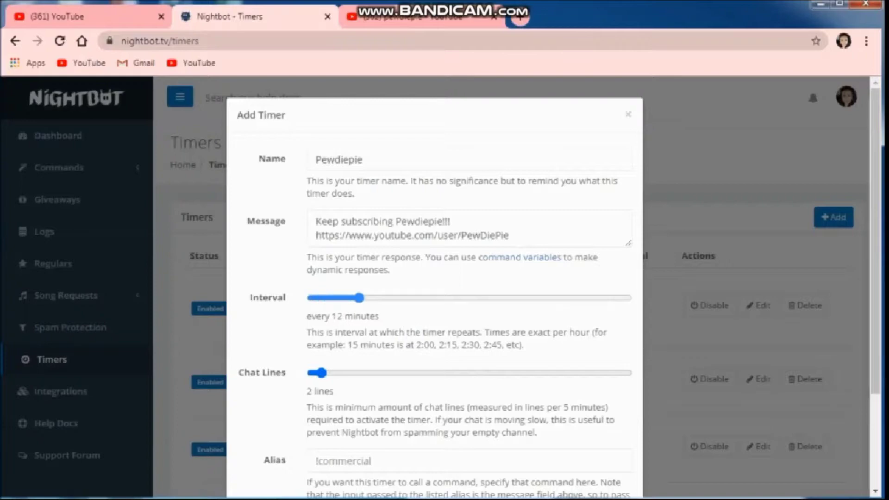
key("Right")
key("Right")
key("Right")
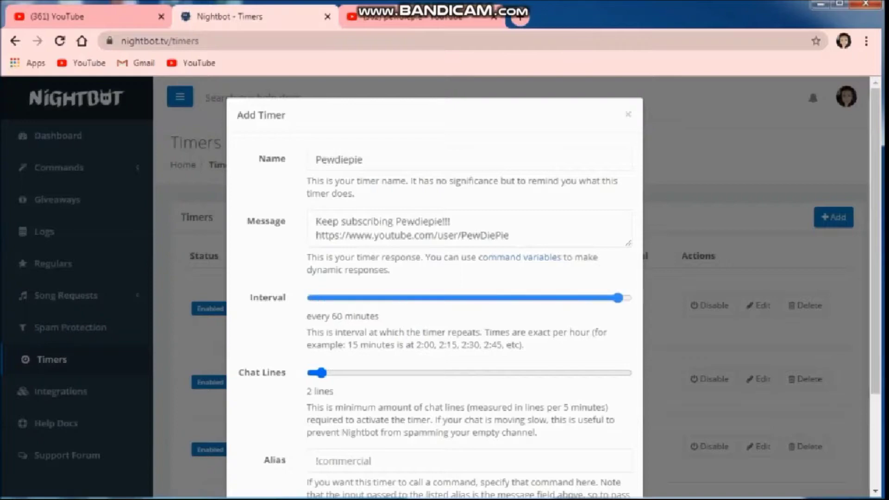
key("Left")
key("Left")
key("Left")
key("Left")
key("Left")
key("Left")
key("Left")
key("Left")
key("Left")
key("Left")
key("Left")
key("Left")
key("Left")
key("Left")
key("Left")
key("Left")
key("Left")
key("Left")
key("Left")
key("Left")
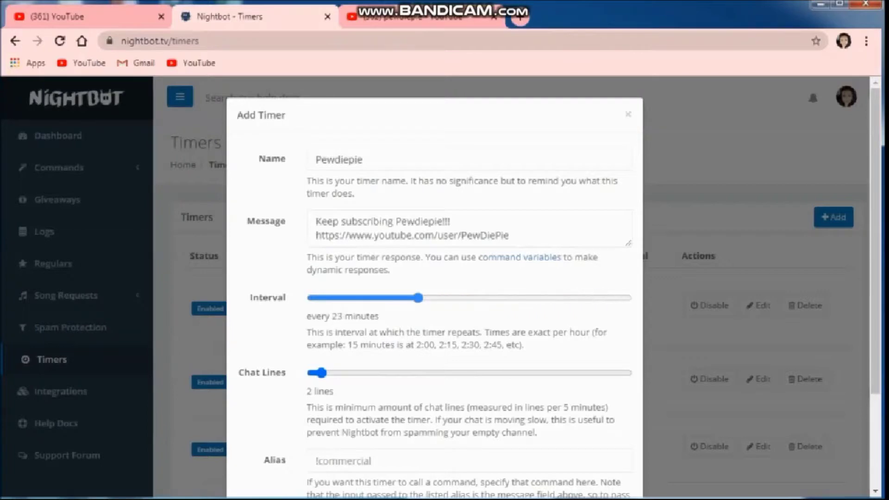
key("Left")
key("Left")
key("Left")
key("Left")
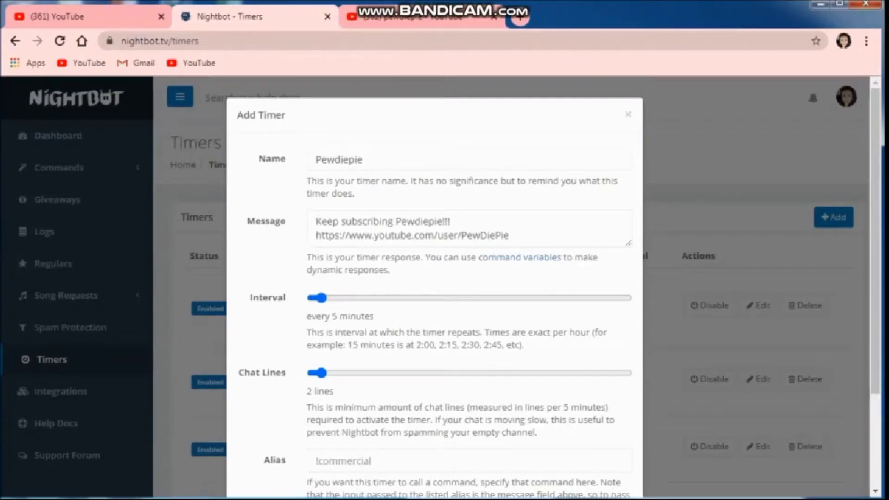
Step: Leave the chat lines minimum at 2 lines after testing higher values
key("Tab")
key("Right")
key("Right")
key("Right")
key("Right")
key("Right")
key("Right")
key("Right")
key("Right")
key("Right")
key("Right")
key("Right")
key("Right")
key("Right")
key("Right")
key("Right")
key("Right")
key("Right")
key("Right")
key("Right")
key("Right")
key("Right")
key("Right")
key("Right")
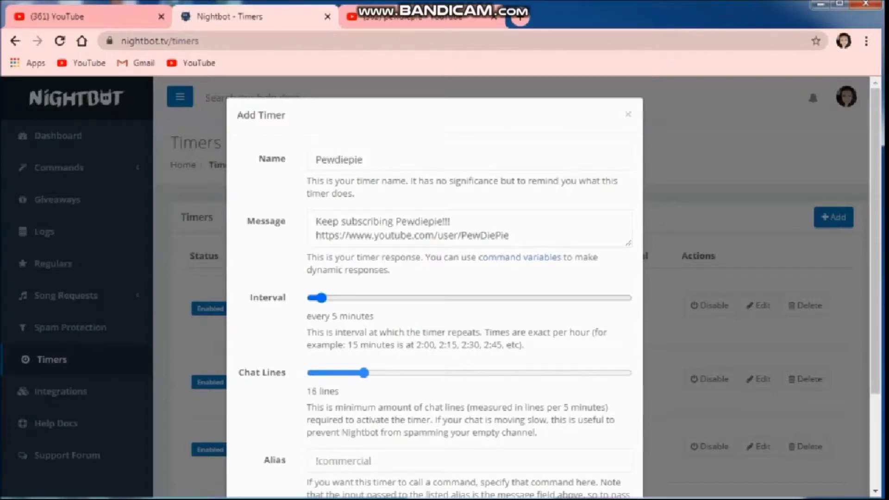
key("Right")
key("Right")
key("Right")
key("Right")
key("Right")
key("Right")
key("Right")
key("Right")
key("Right")
key("Right")
key("Right")
key("Right")
key("Right")
key("Right")
key("Right")
key("Right")
key("Right")
key("Right")
key("Right")
key("Right")
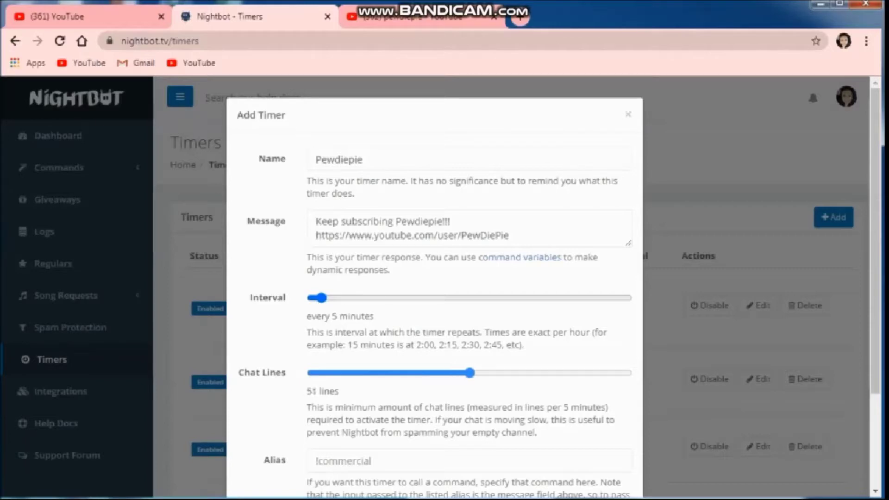
key("Right")
key("Right")
key("Right")
key("Right")
key("Right")
key("Right")
key("Right")
key("Right")
key("Right")
key("Right")
key("Right")
key("Right")
key("Right")
key("Right")
key("Right")
key("Right")
key("Right")
key("Right")
key("Right")
key("Right")
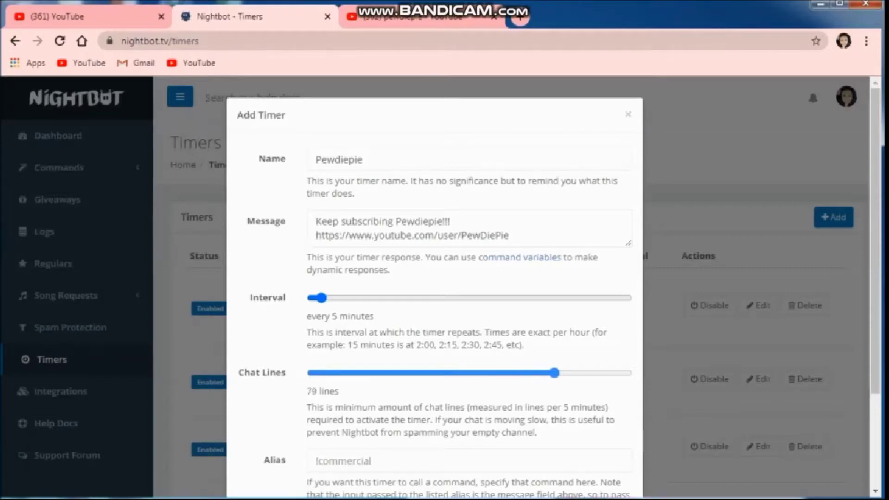
key("Right")
key("Right")
key("Right")
key("Right")
key("Right")
key("Right")
key("Right")
key("Right")
key("Right")
key("Right")
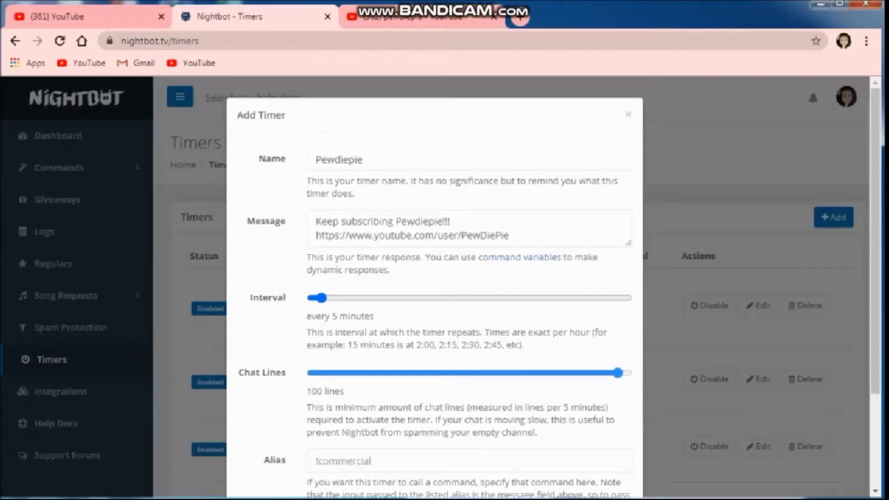
key("Left")
key("Left")
key("Left")
key("Left")
key("Left")
key("Left")
key("Left")
key("Left")
key("Left")
key("Left")
key("Left")
key("Left")
key("Left")
key("Left")
key("Left")
key("Left")
key("Left")
key("Left")
key("Left")
key("Left")
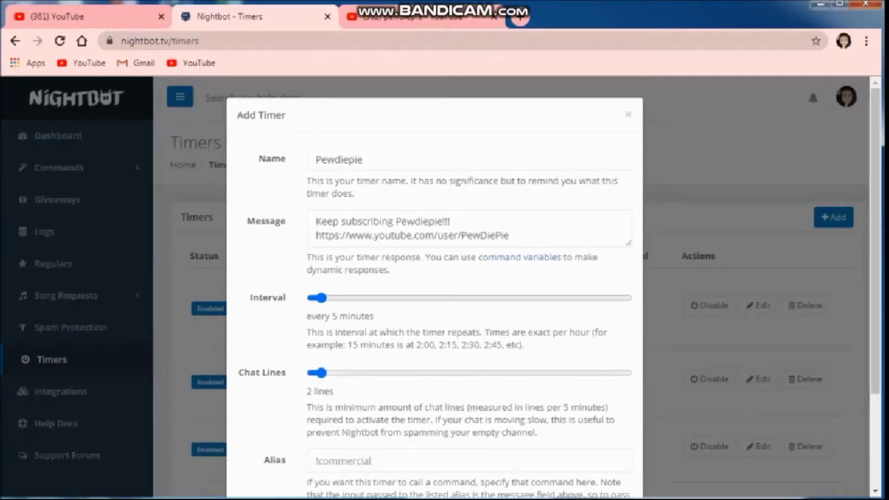
scroll(434, 287, "down", 3)
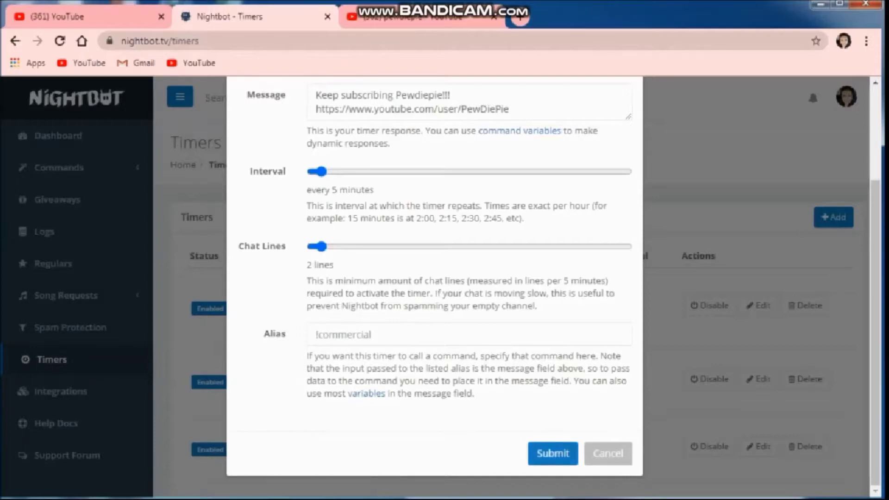
Step: Submit the Pewdiepie timer without entering an alias
left_click(317, 334)
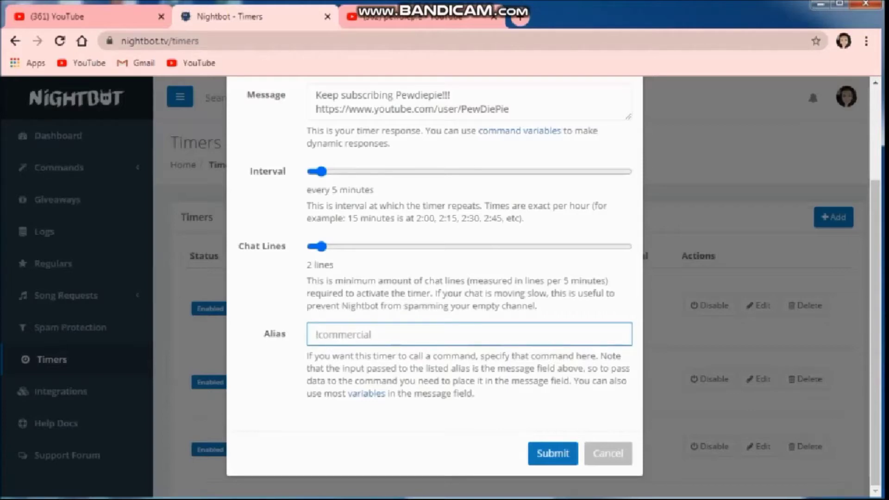
left_click(553, 454)
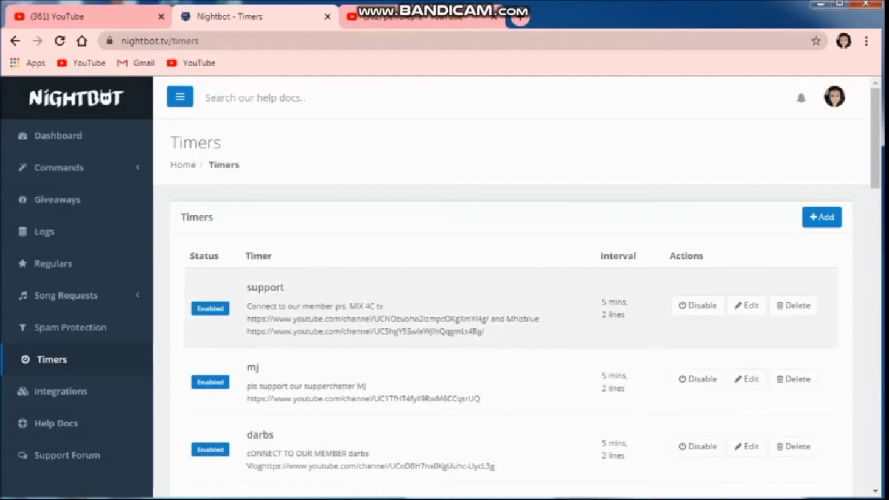
scroll(510, 287, "down", 10)
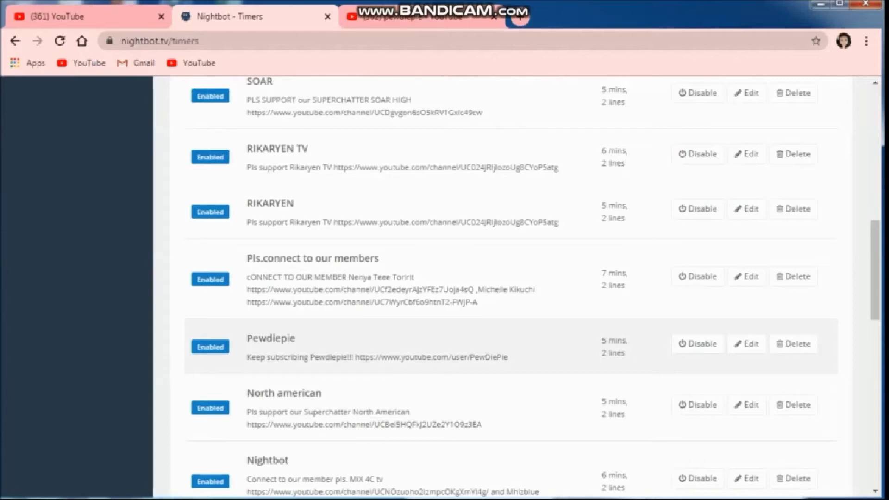
scroll(509, 370, "up", 8)
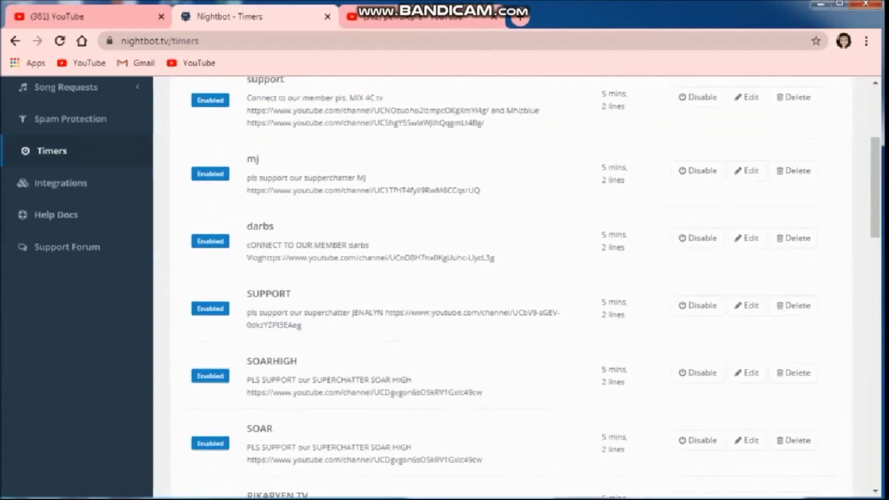
scroll(509, 389, "up", 4)
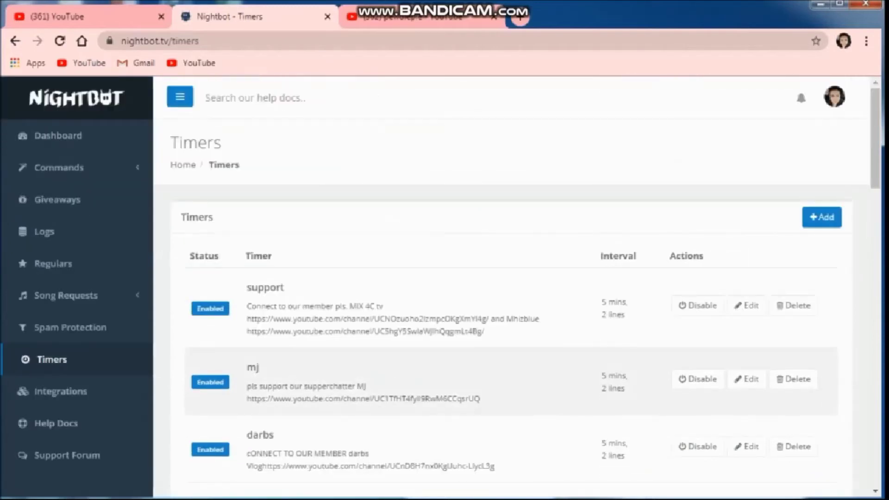